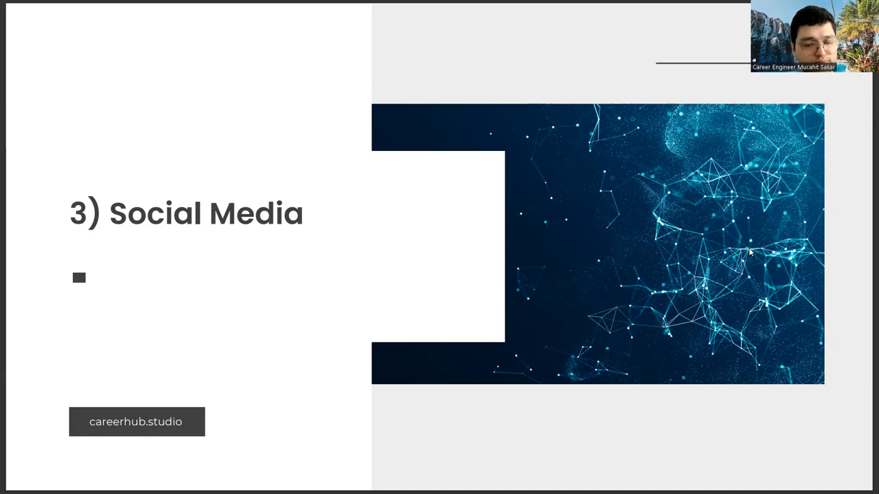
key(Right)
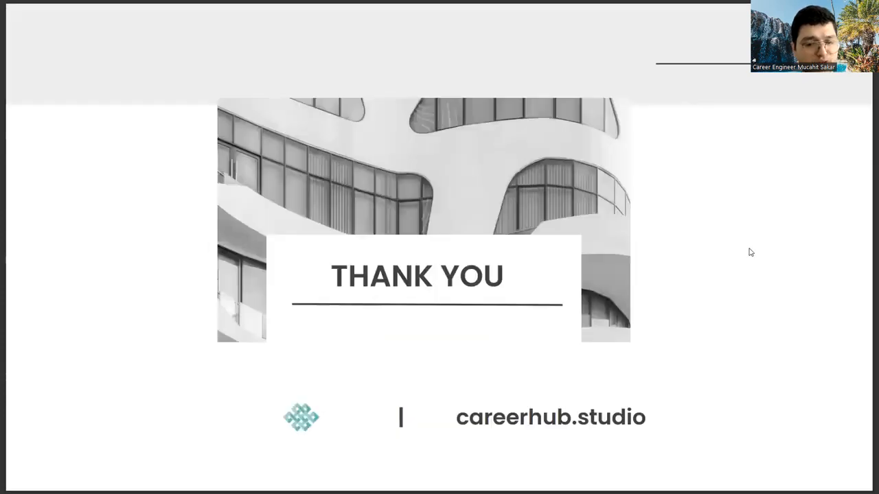